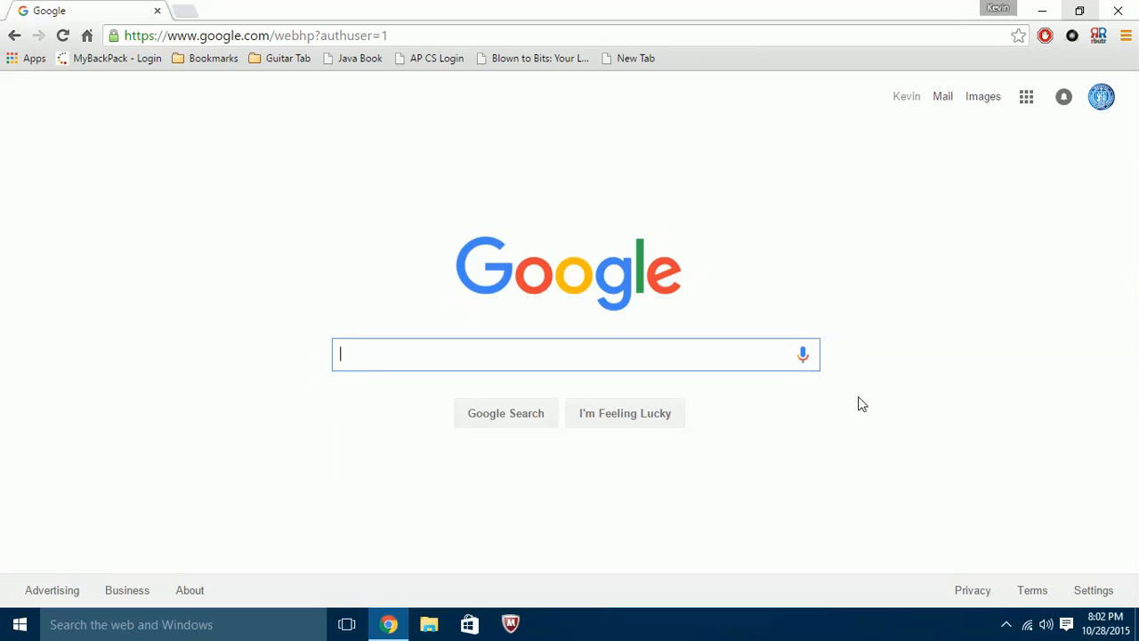
Search the web for "Java jdk netbeans" and open Oracle's JDK 7 with NetBeans downloads page.
type("J")
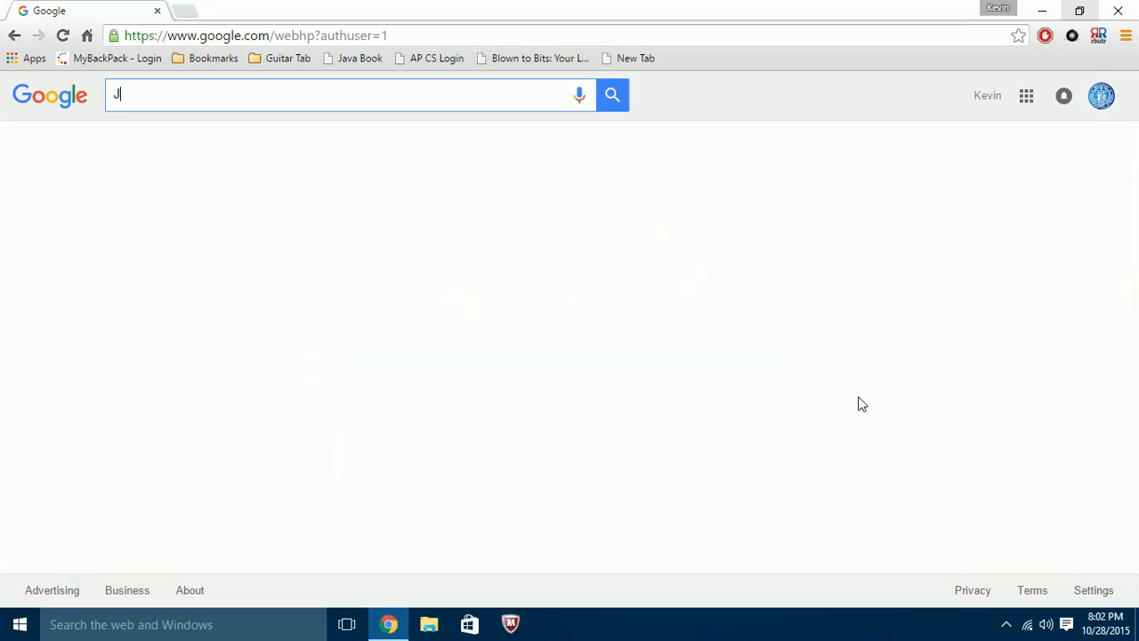
type("ava j")
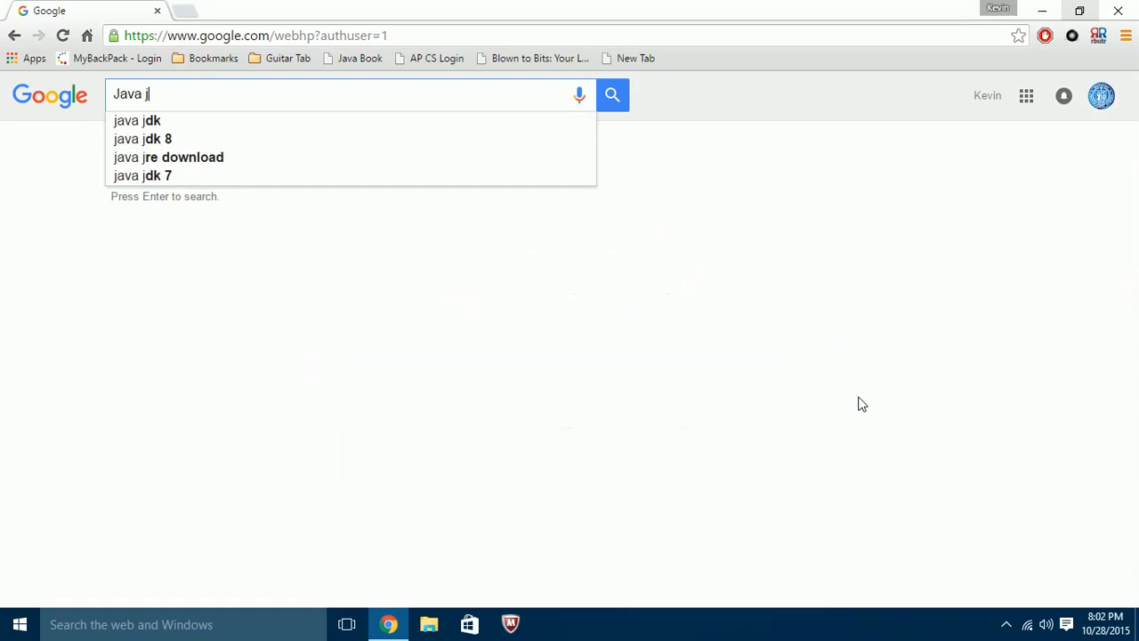
type("dk netbeans")
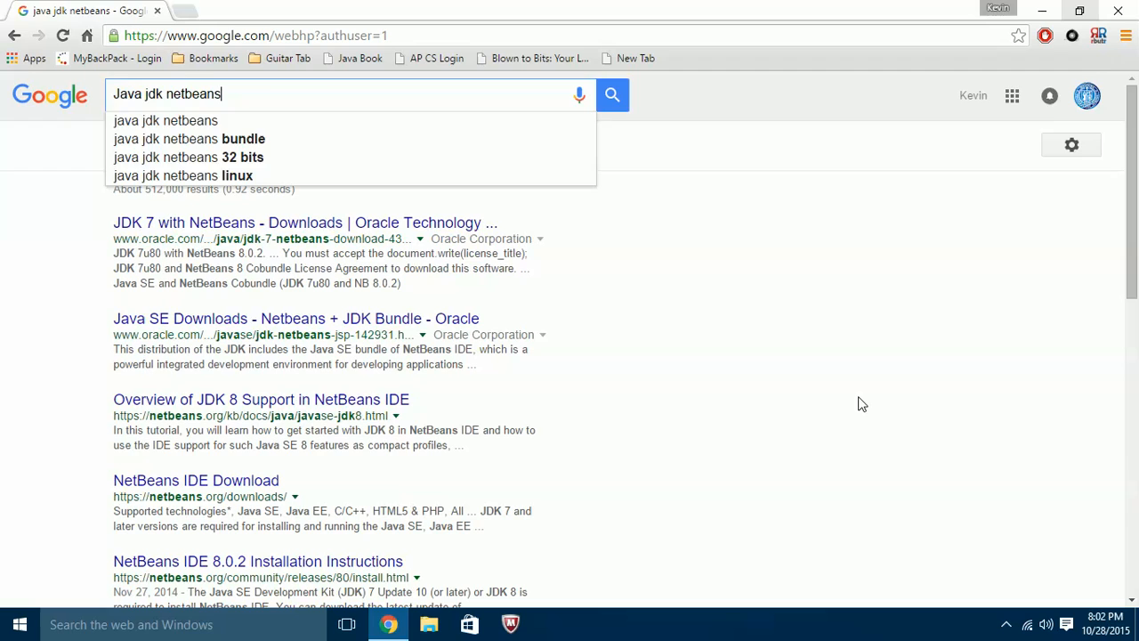
key("Return")
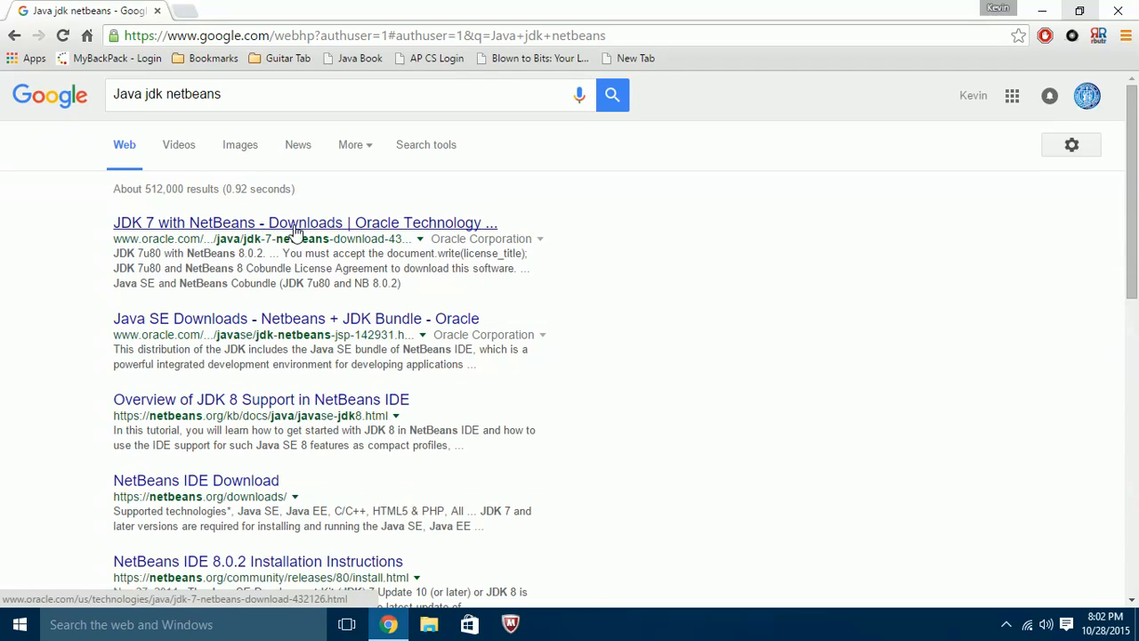
left_click(357, 228)
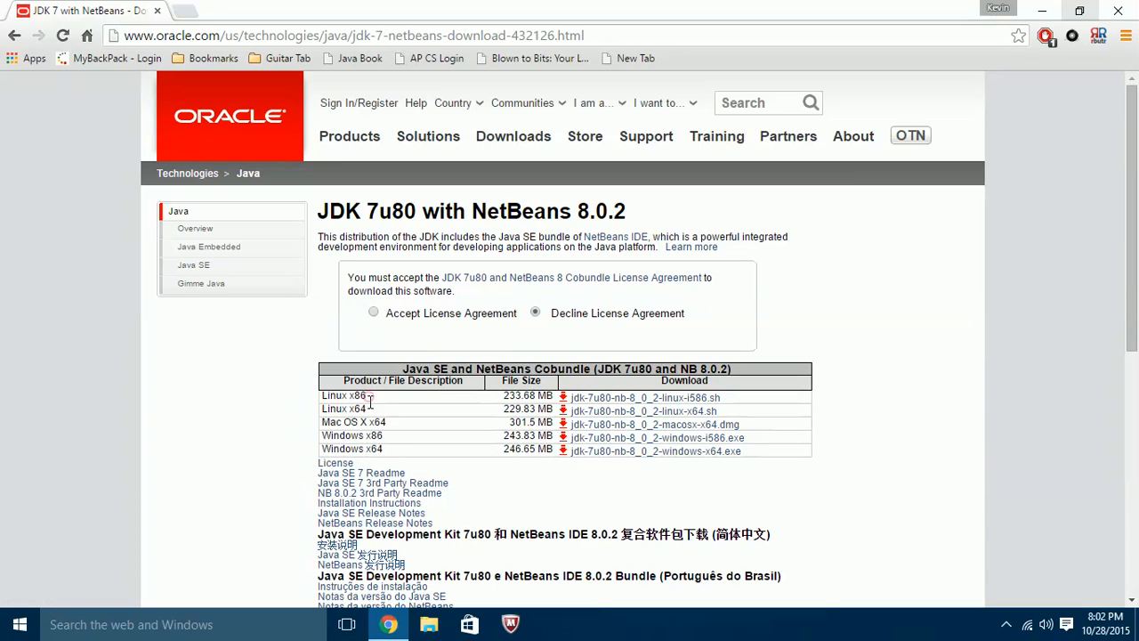
left_click_drag(371, 402, 375, 406)
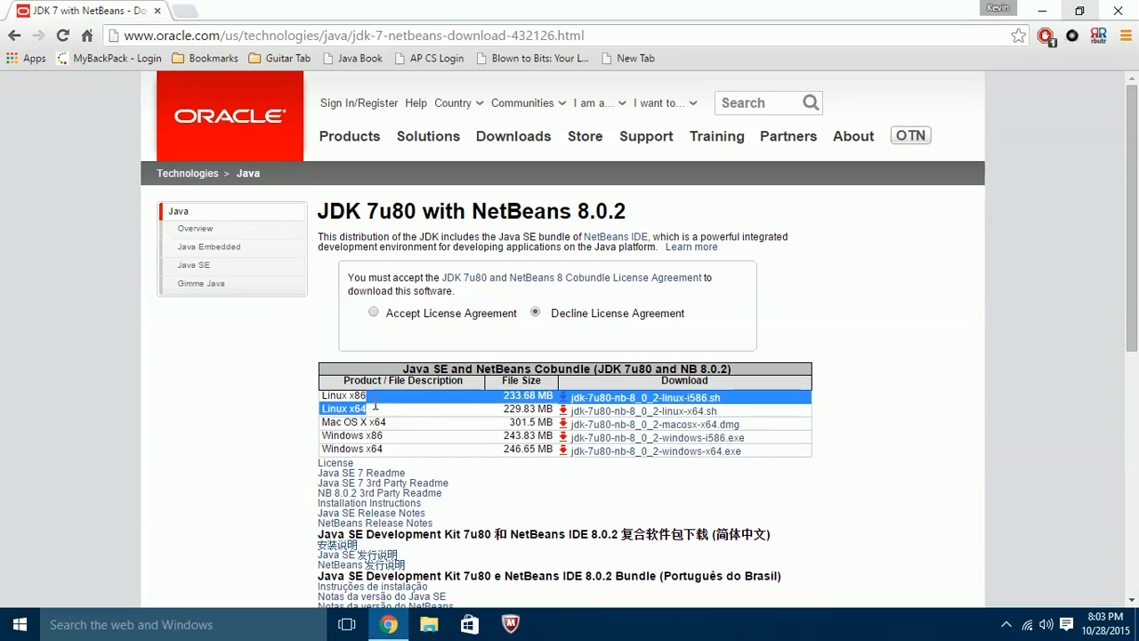
left_click(390, 431)
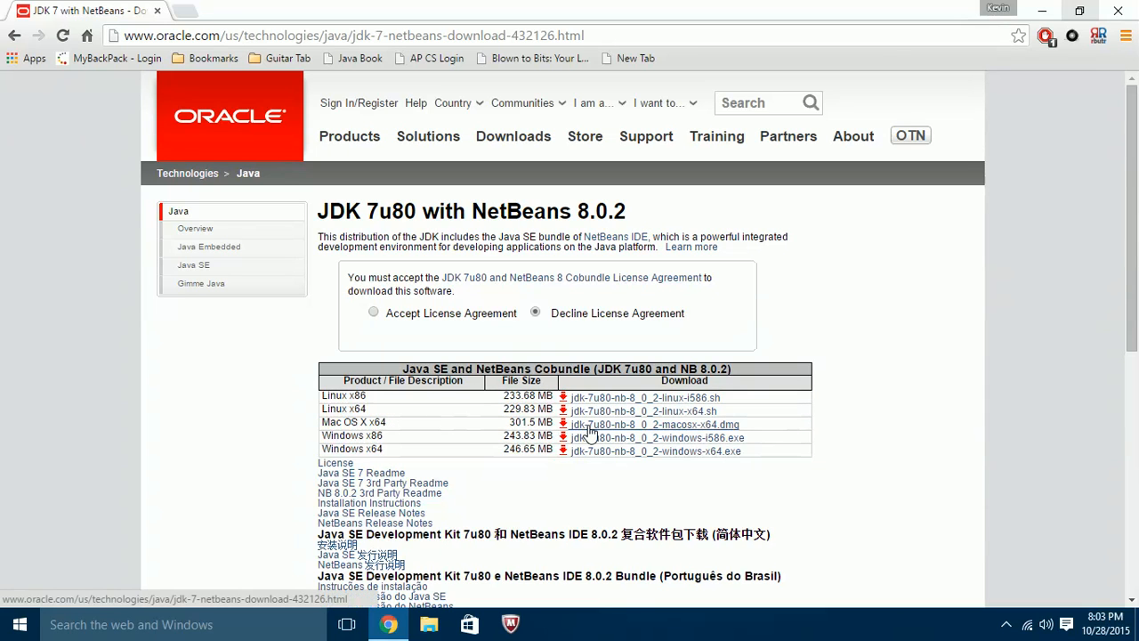
scroll(405, 445, "down", 1)
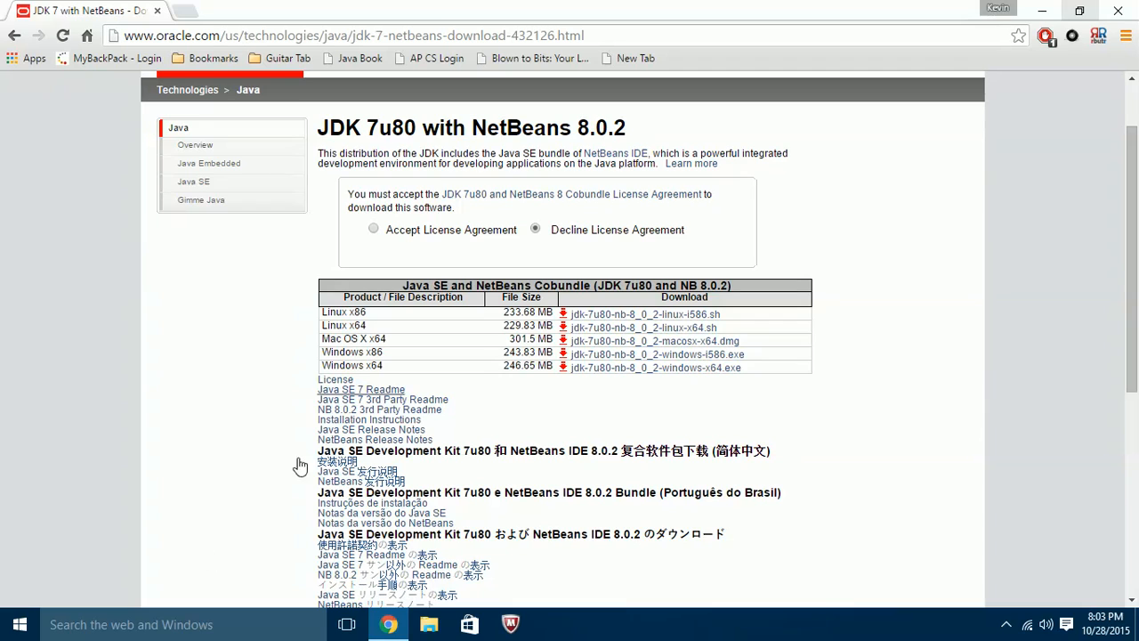
Open System Information to check the computer's system type, and close it again.
left_click(201, 626)
type("S")
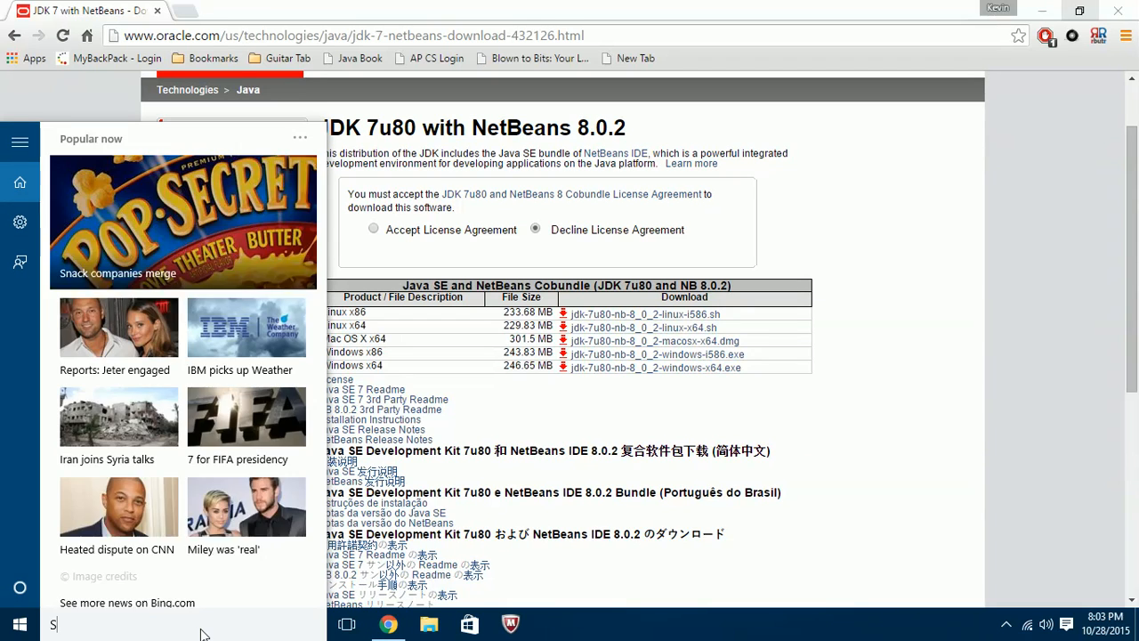
type("ystem")
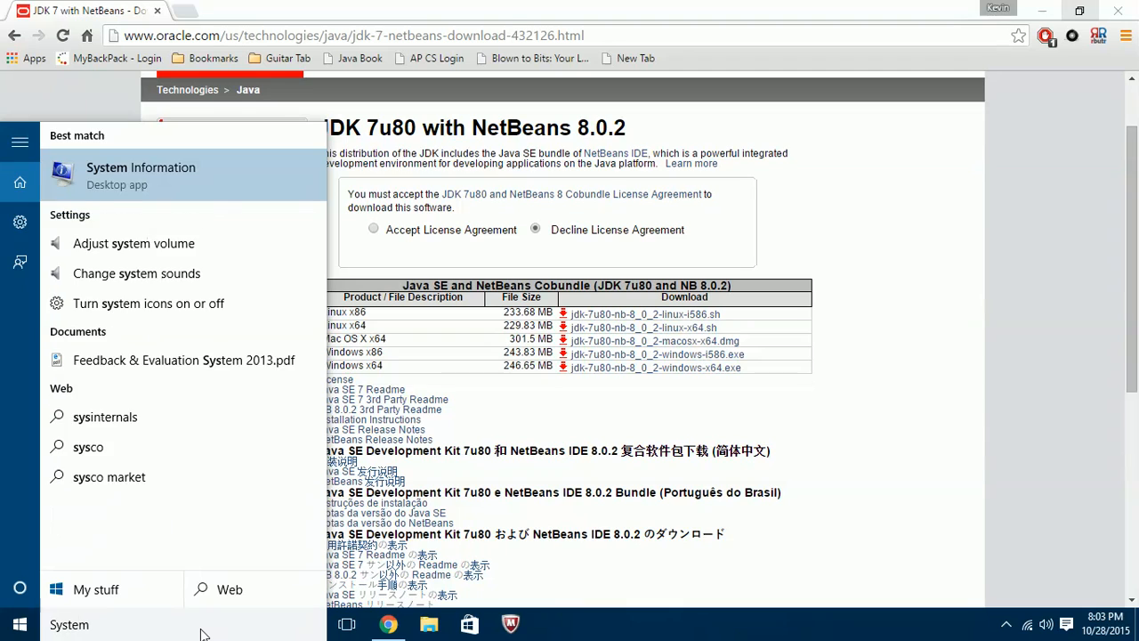
key("Return")
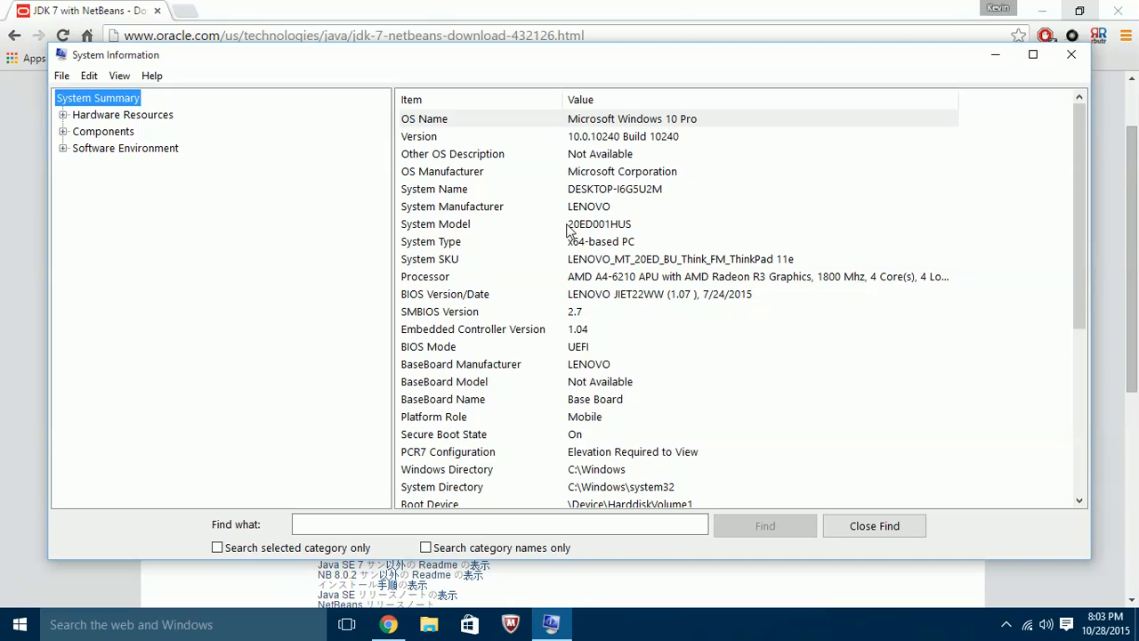
left_click(1071, 54)
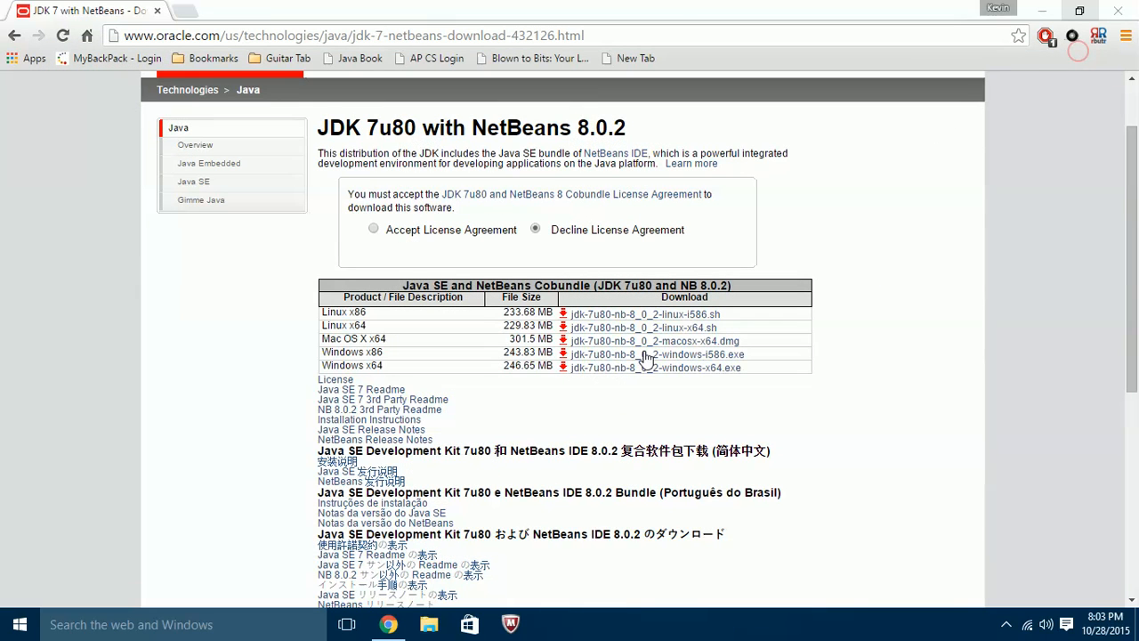
Accept the JDK 7u80 and NetBeans 8 Cobundle License Agreement and download the Windows x64 installer.
left_click(606, 371)
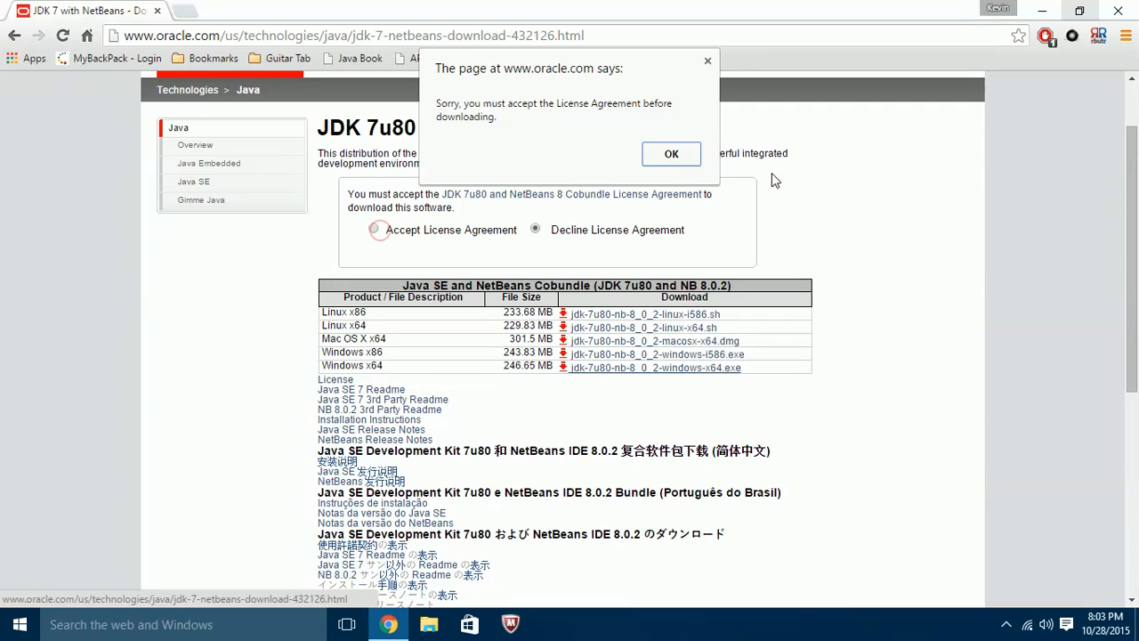
left_click(686, 160)
left_click(379, 229)
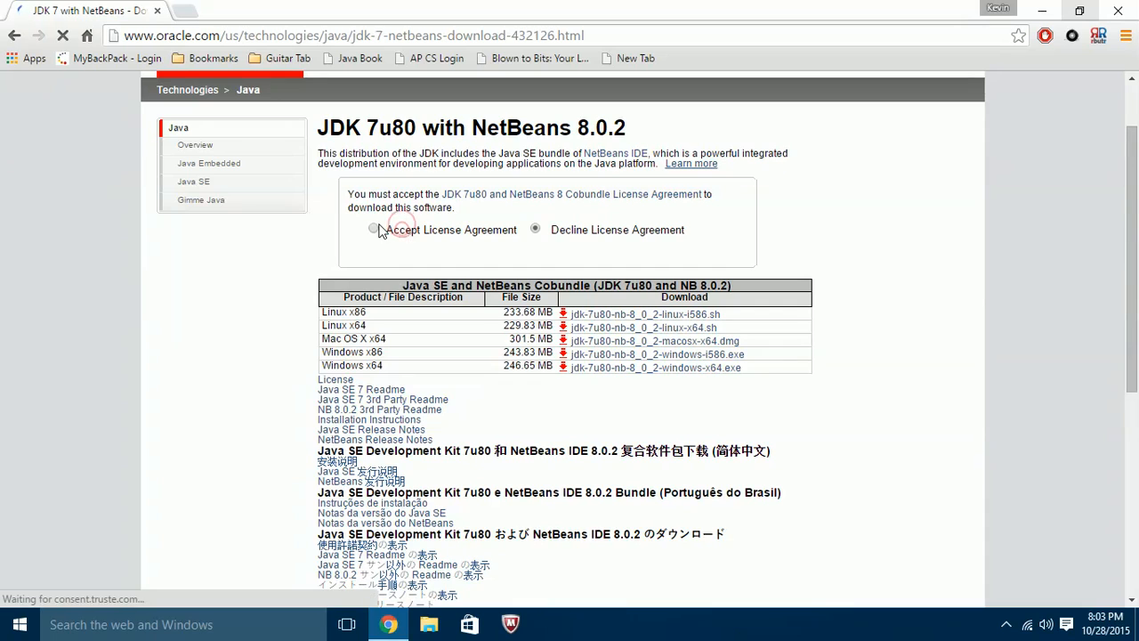
left_click(401, 228)
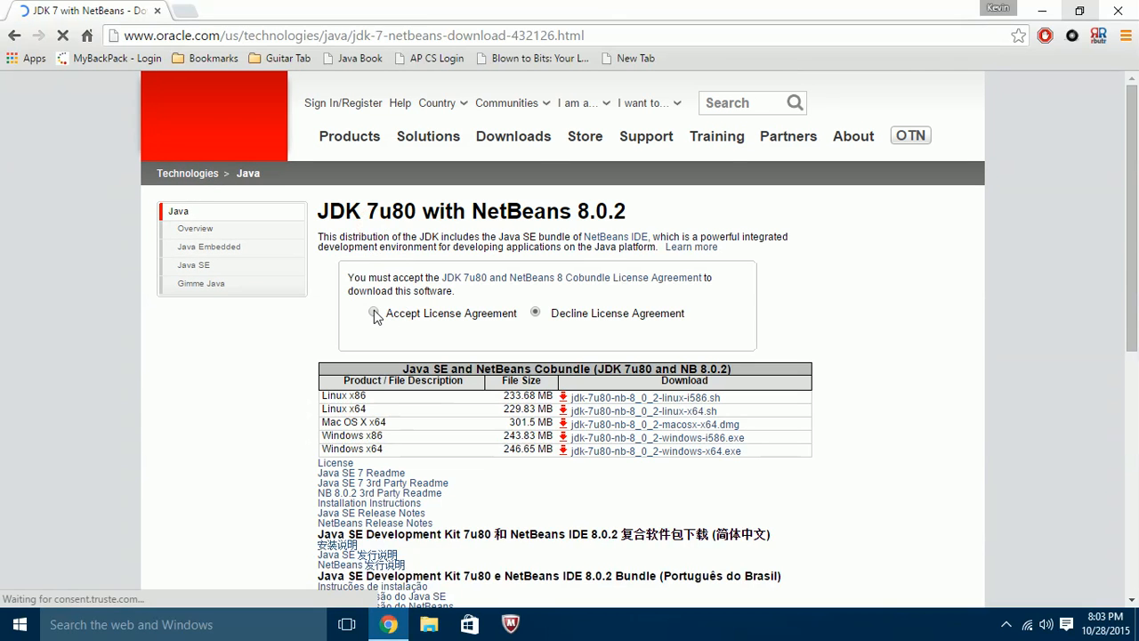
left_click(374, 313)
left_click(378, 314)
scroll(407, 320, "down", 1)
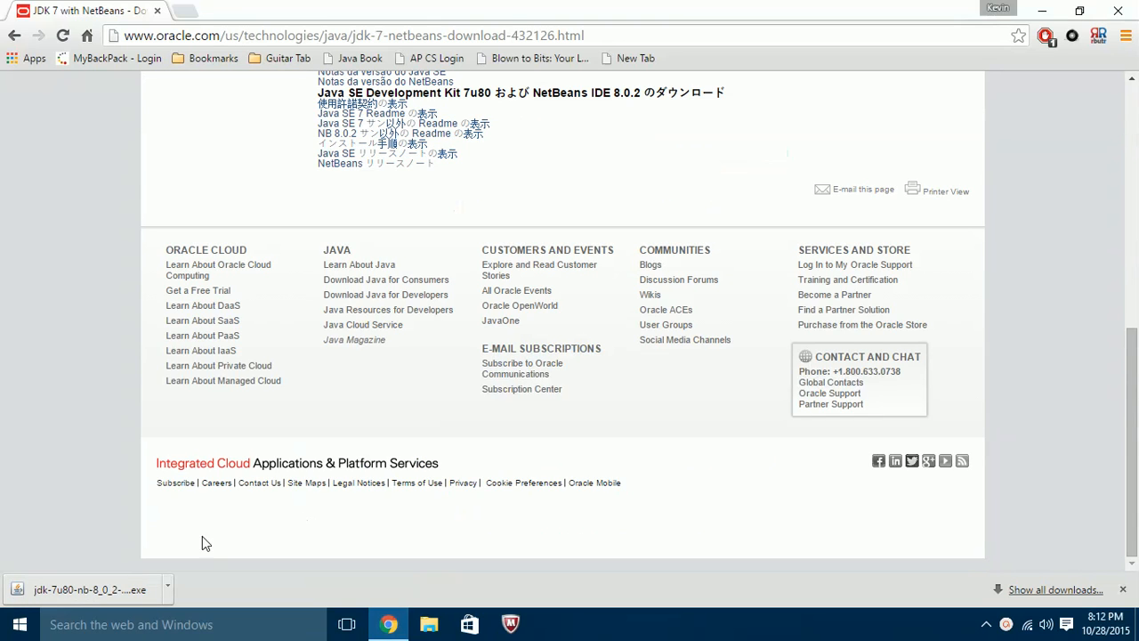
Launch the downloaded JDK 7u80 with NetBeans 8.0.2 installer.
left_click(120, 584)
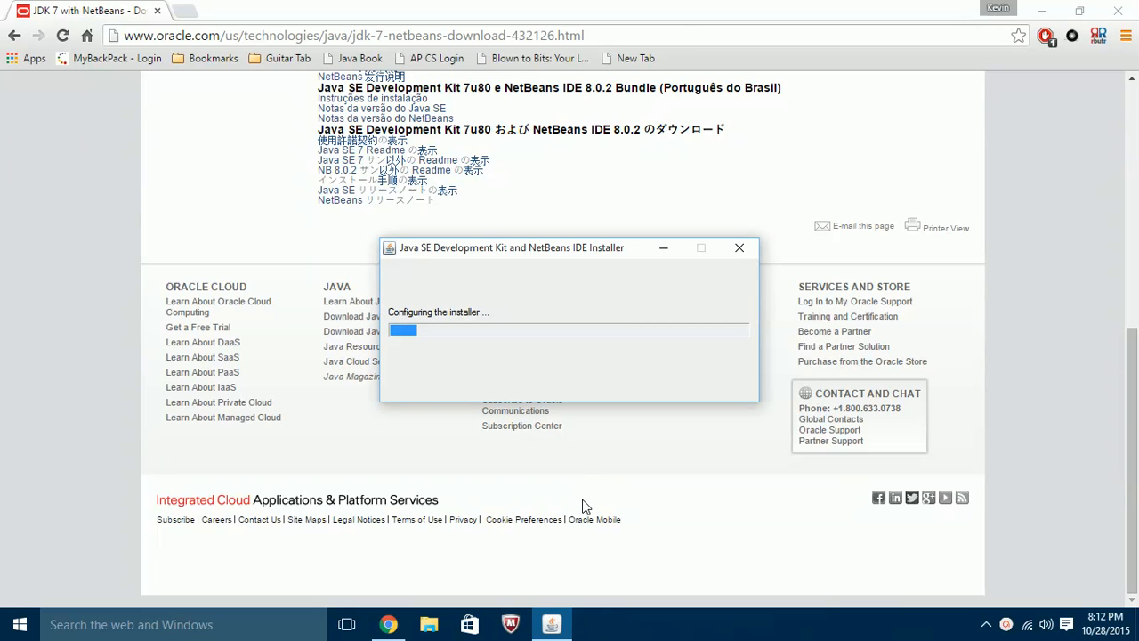
scroll(698, 470, "up", 2)
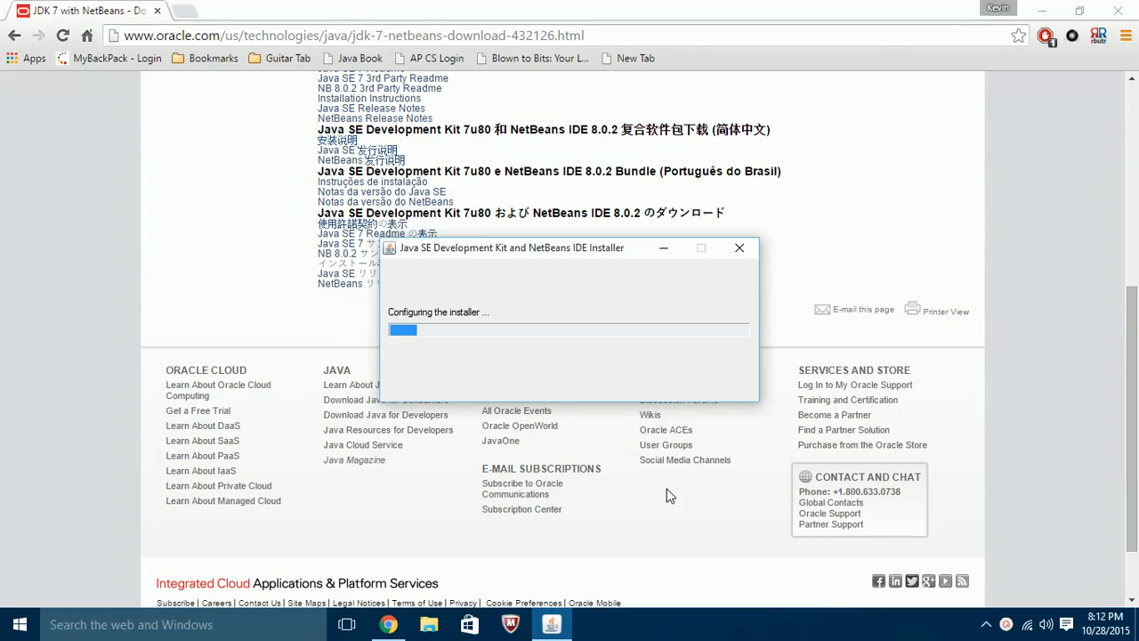
scroll(656, 506, "up", 2)
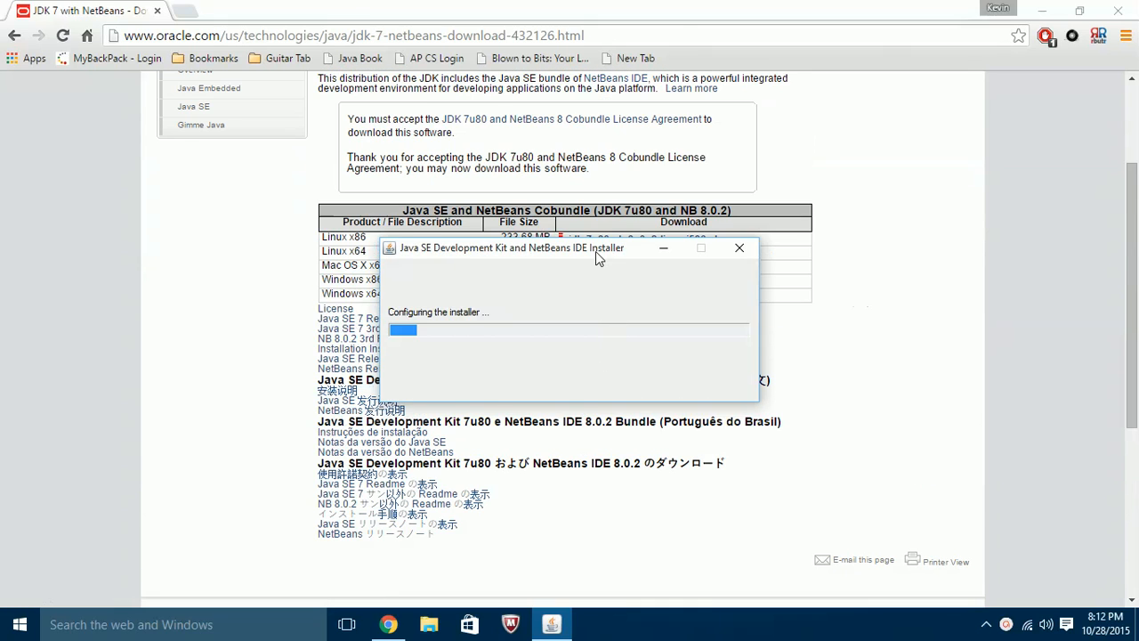
left_click_drag(596, 251, 763, 381)
scroll(627, 356, "up", 1)
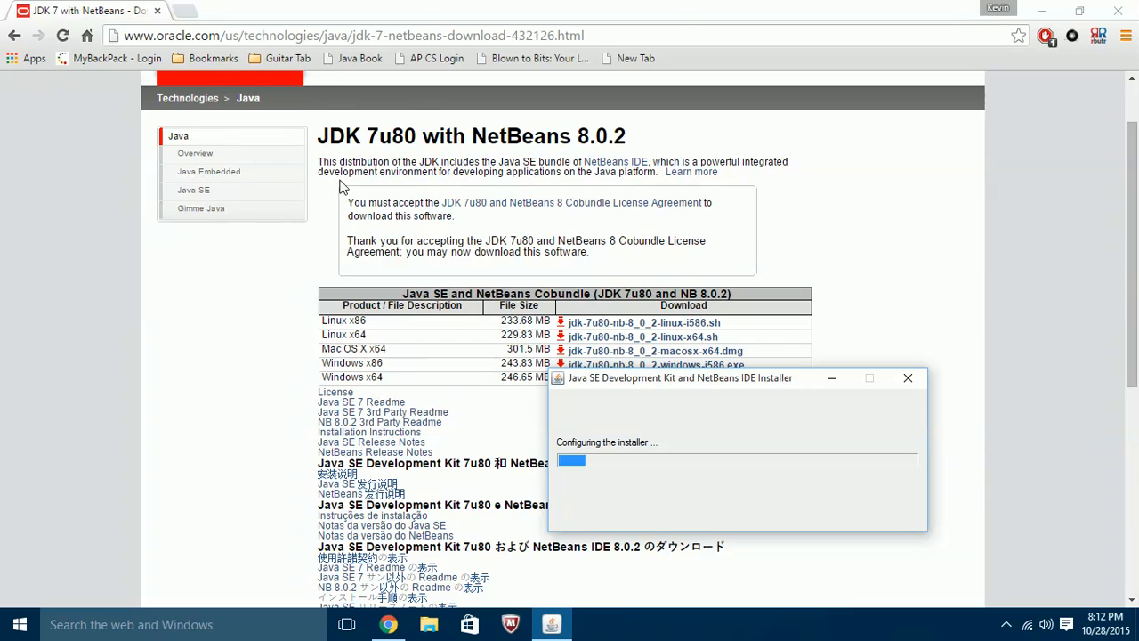
left_click_drag(730, 384, 588, 259)
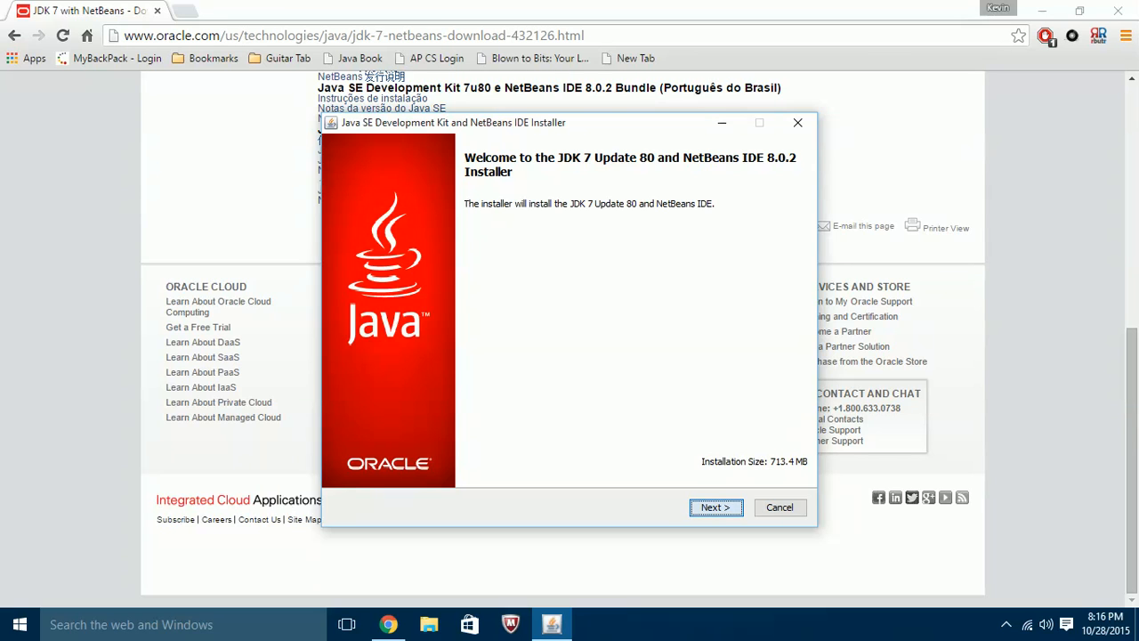
Proceed past the installer's welcome page and accept the JUnit license terms with JUnit included.
key("Return")
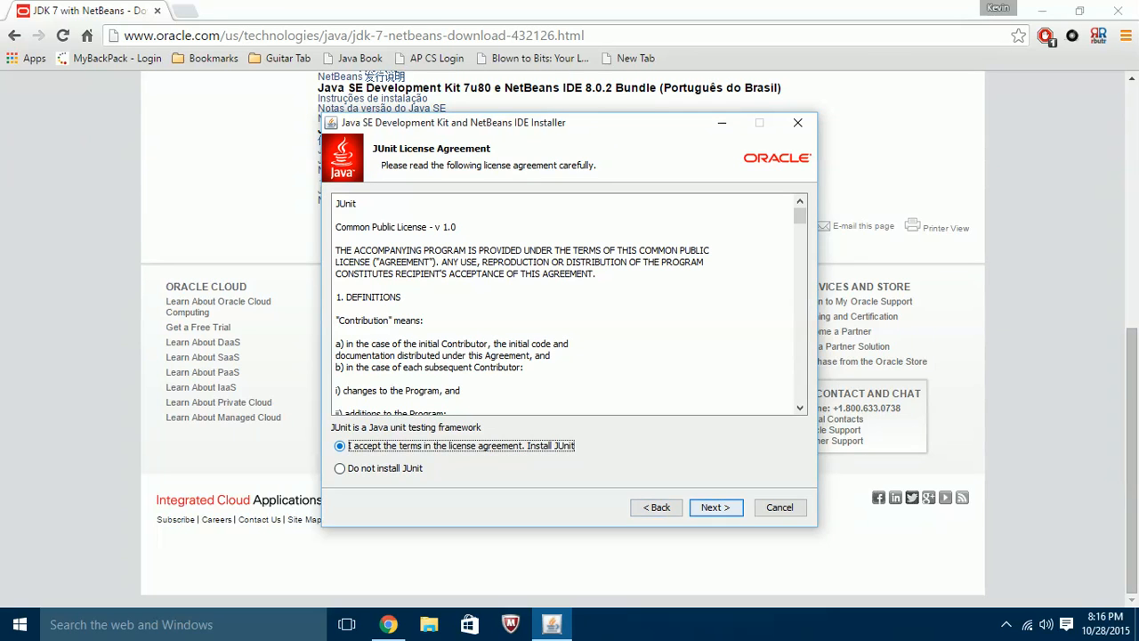
key("Tab")
key("Return")
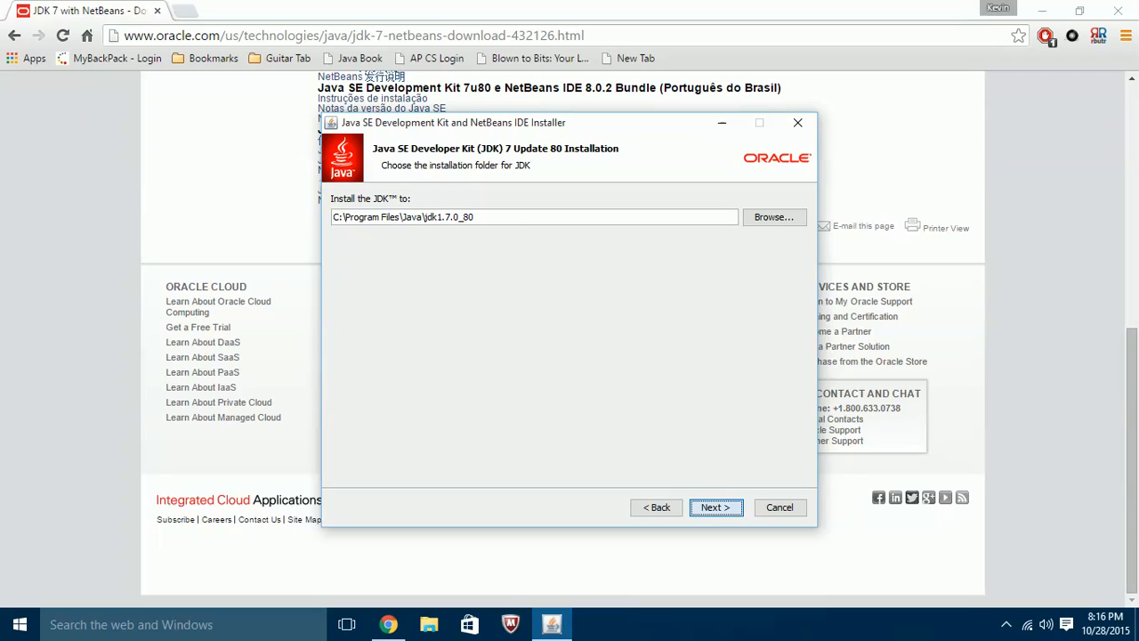
Keep the default JDK and NetBeans folders and start the installation with the update check enabled.
key("Return")
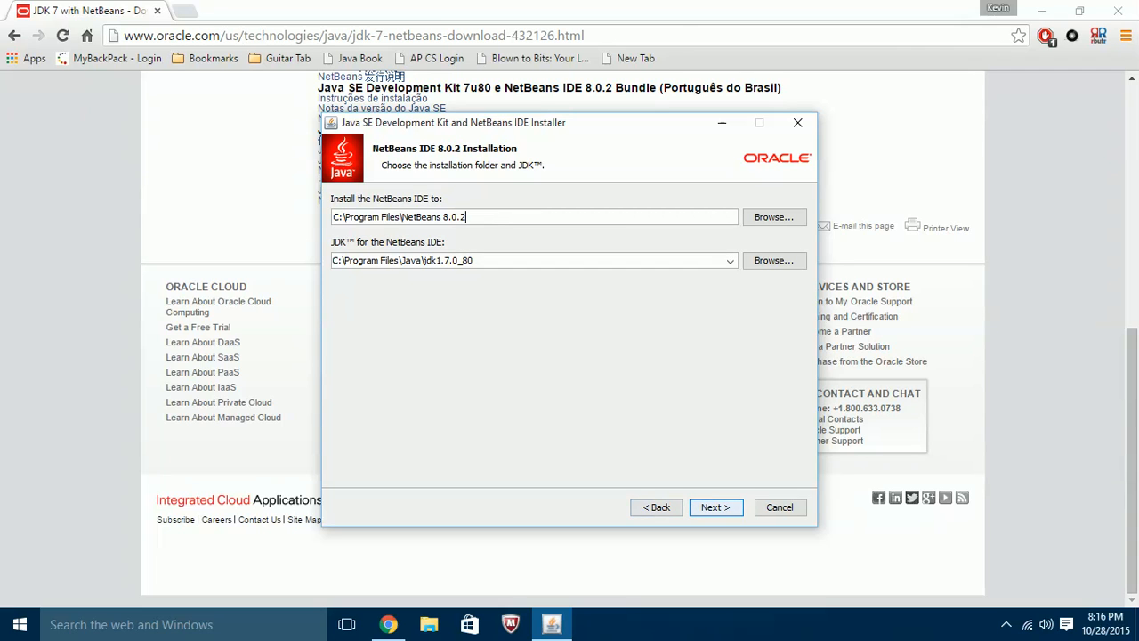
key("Return")
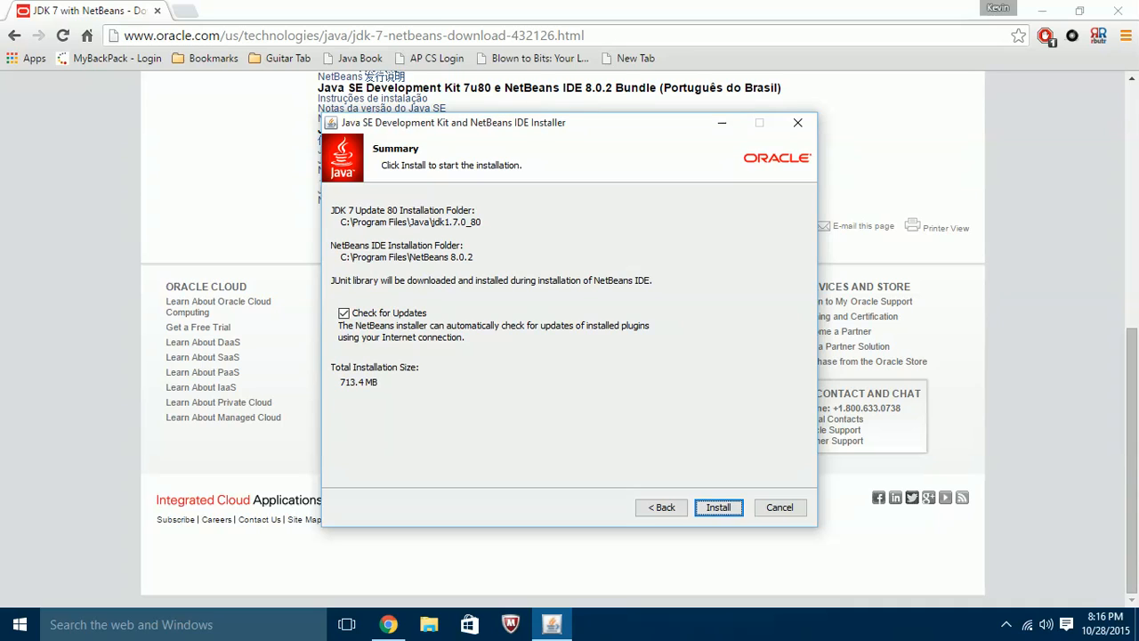
key("Return")
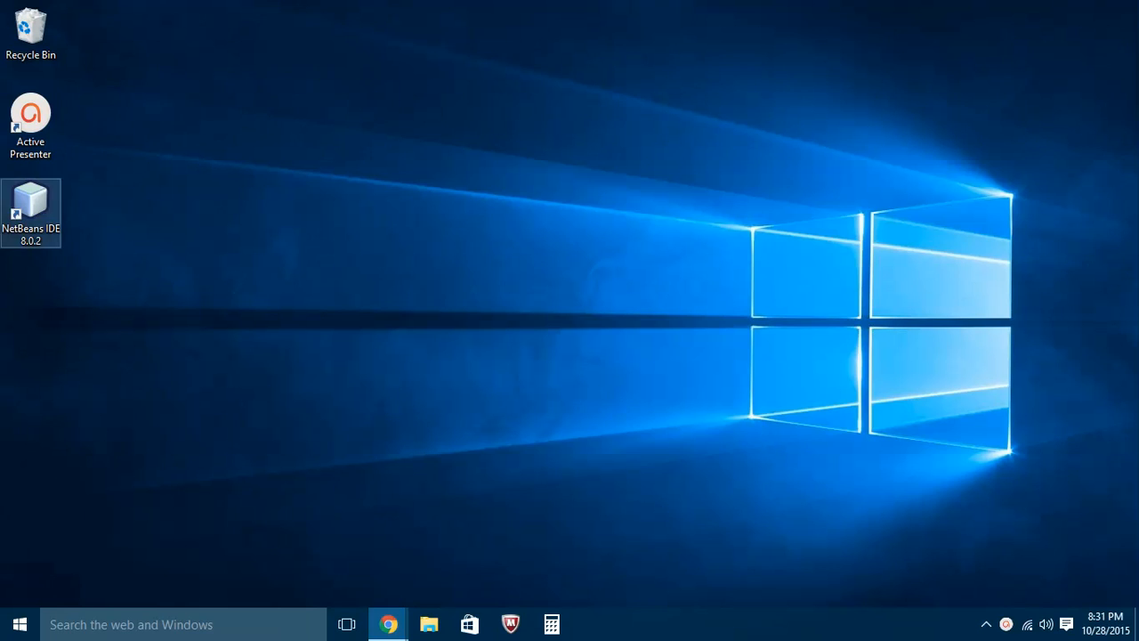
Launch NetBeans IDE 8.0.2 from the desktop and maximize its window.
double_click(32, 210)
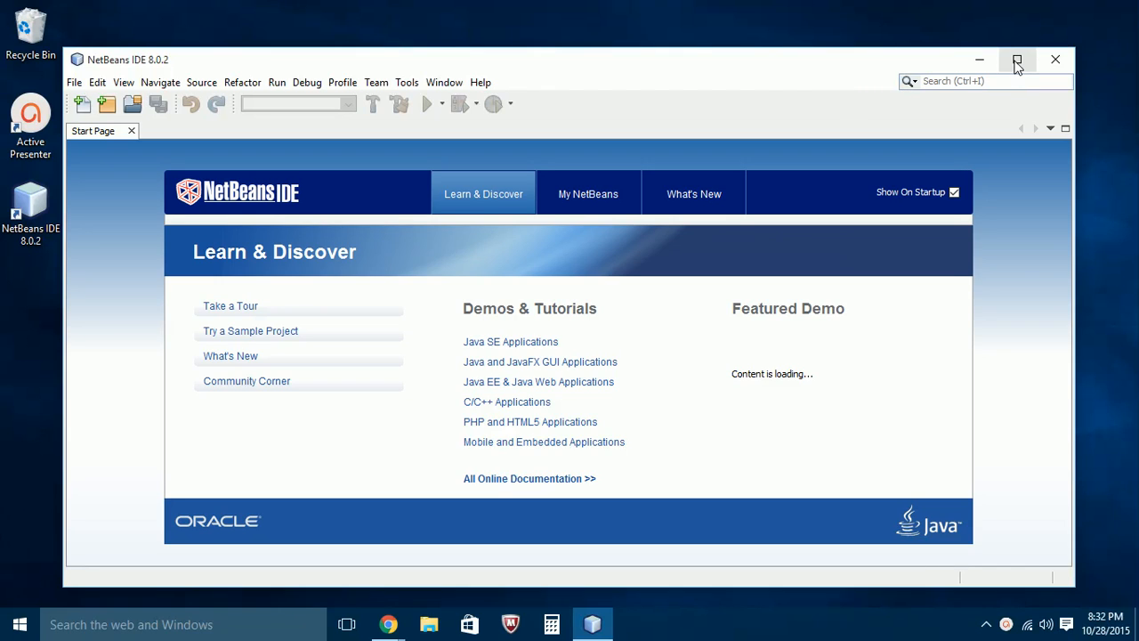
left_click(1017, 60)
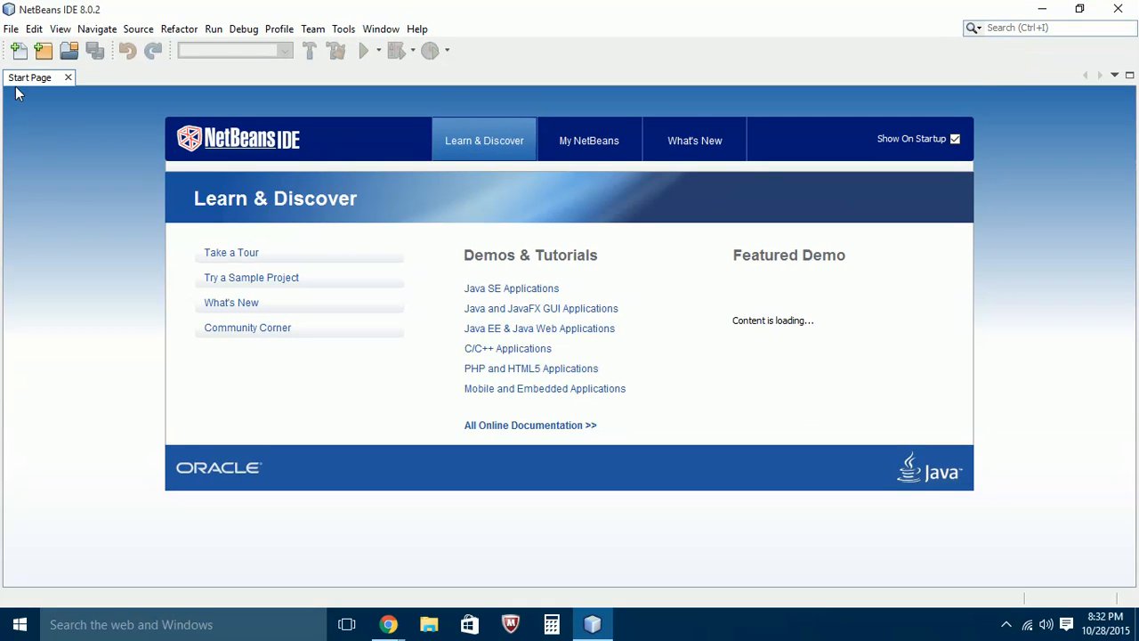
Create a new Java Application project named TestProject with the main class testproject.TestProject.
left_click(12, 30)
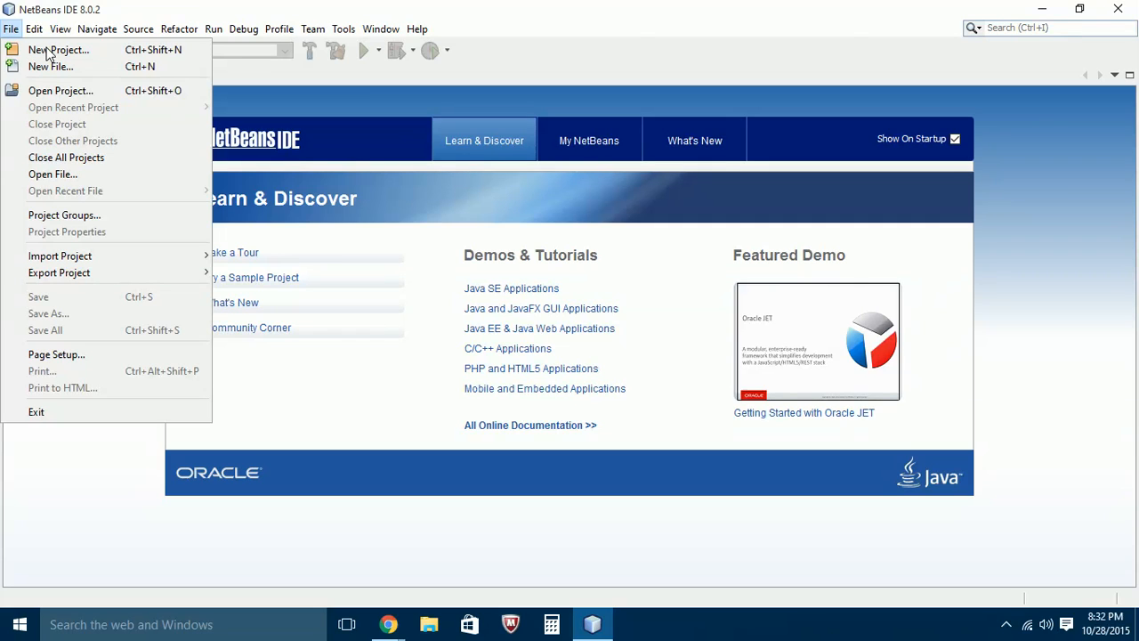
left_click(47, 55)
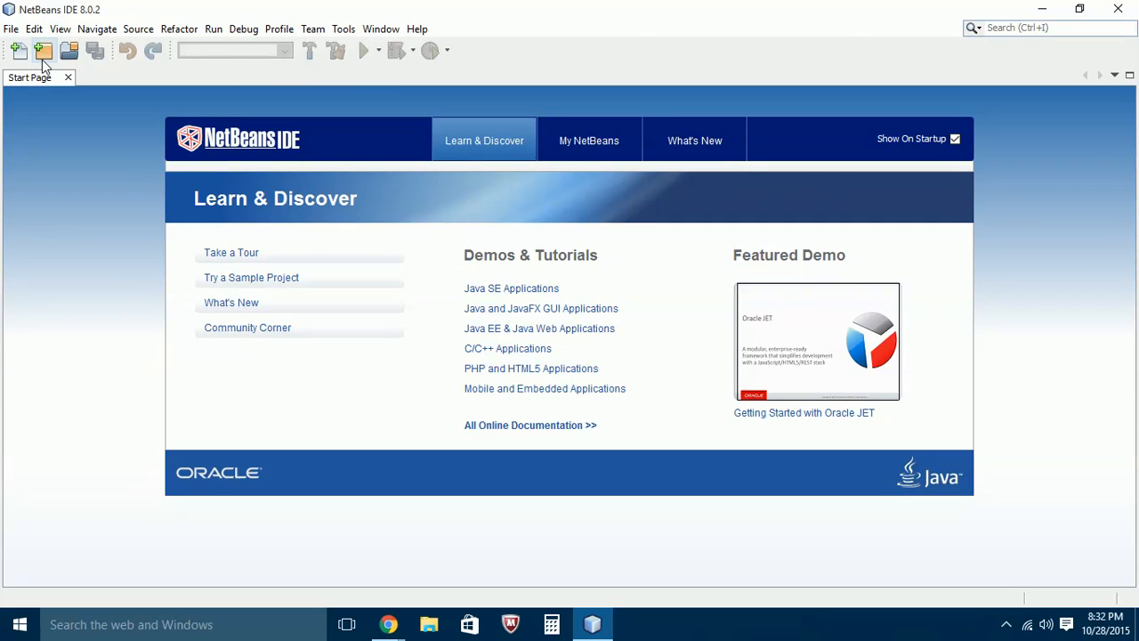
left_click(43, 59)
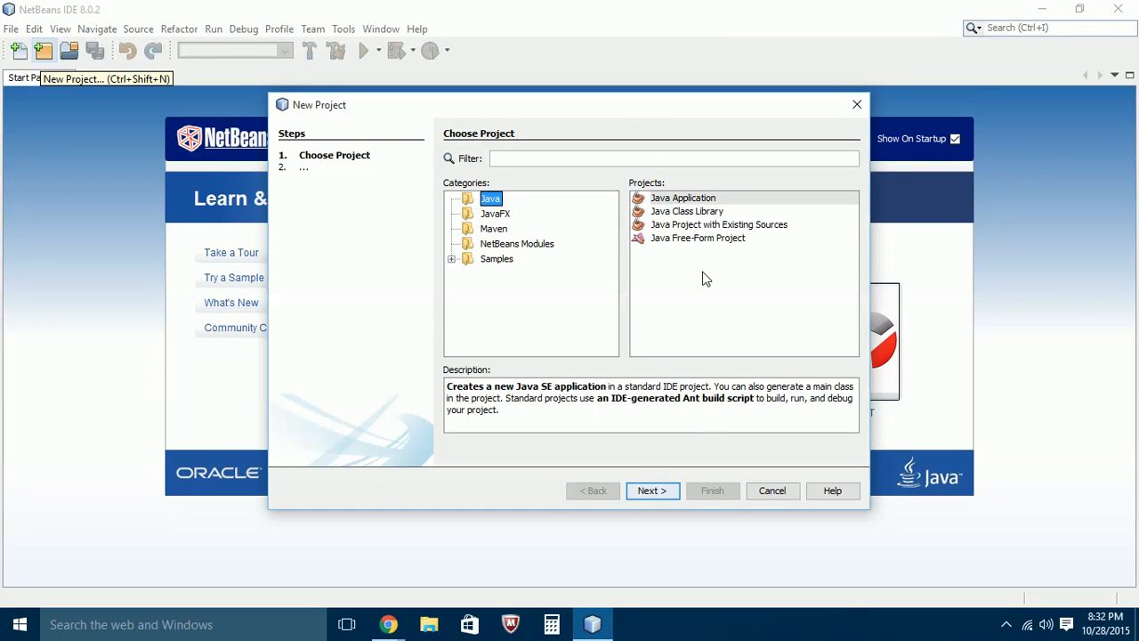
left_click(683, 198)
left_click(659, 492)
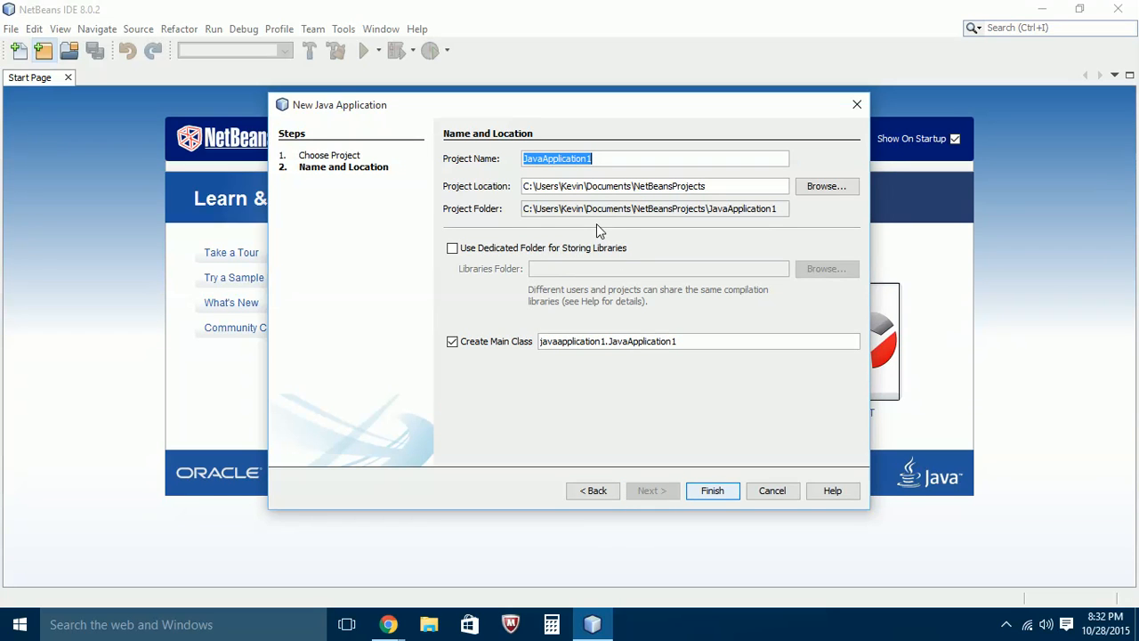
type("Test")
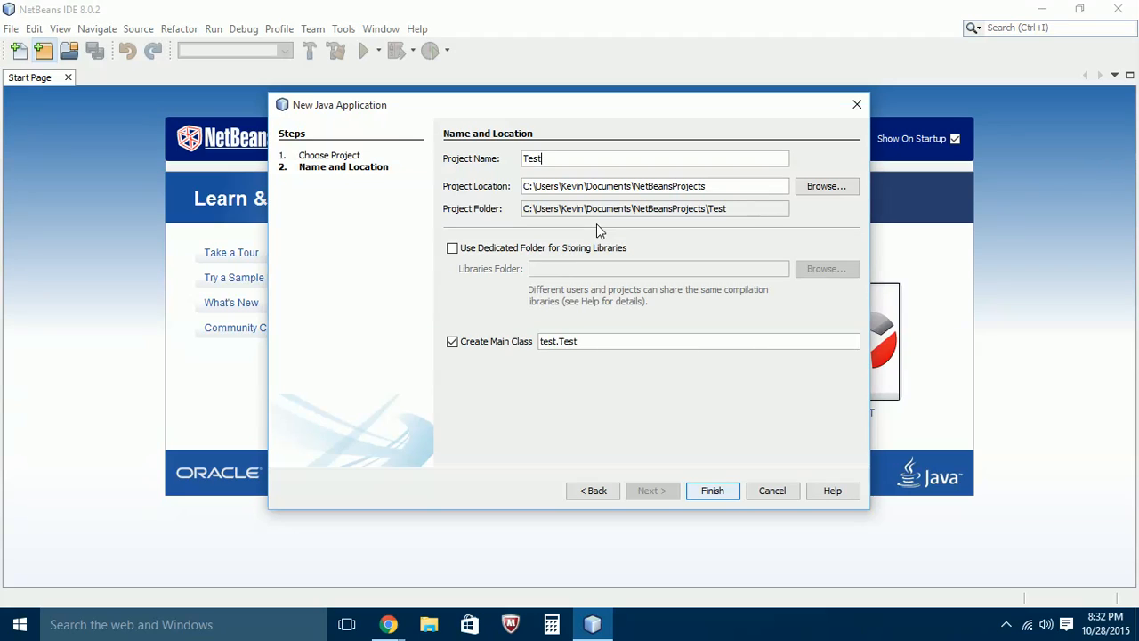
type("Project")
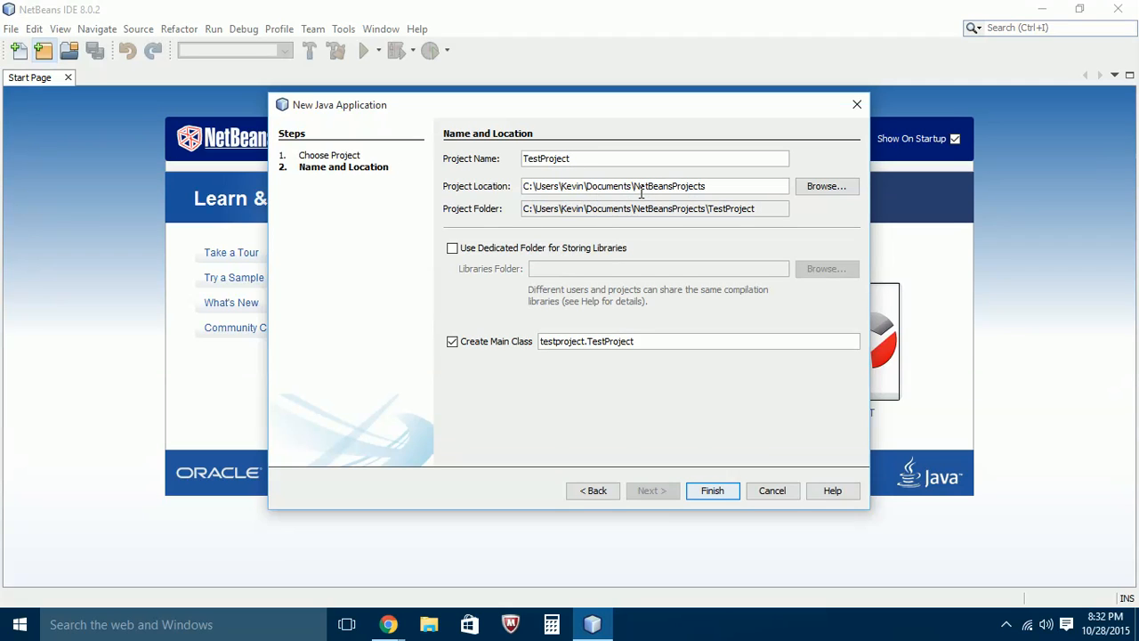
left_click(712, 490)
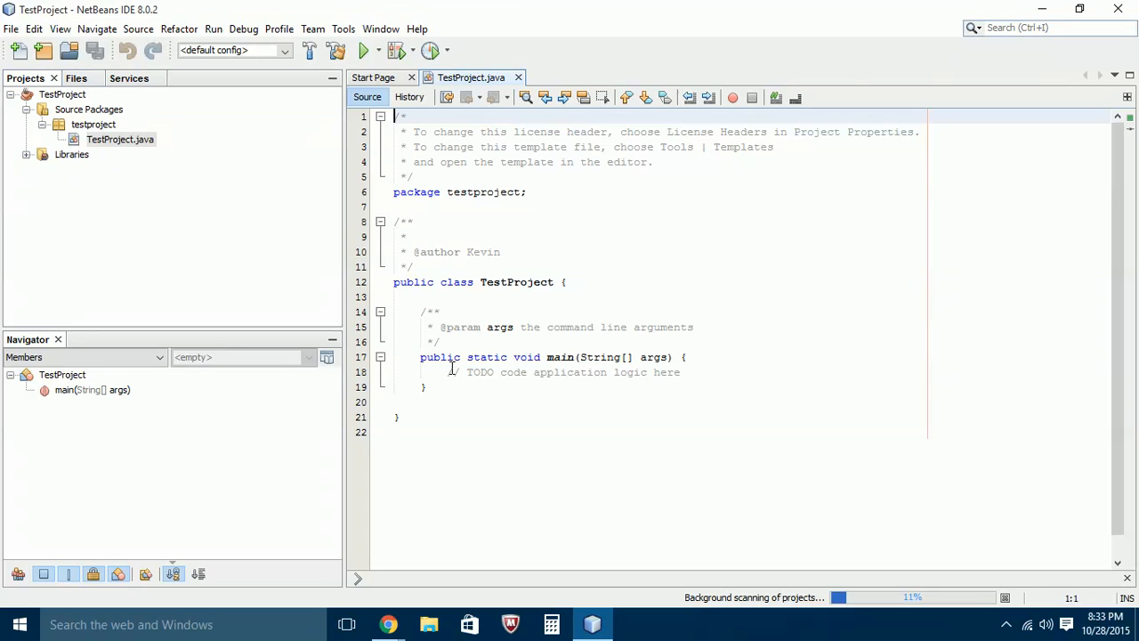
Replace the TODO comment in the main method with the statement System.out.println("It Worked!!!!!");.
left_click_drag(449, 370, 698, 373)
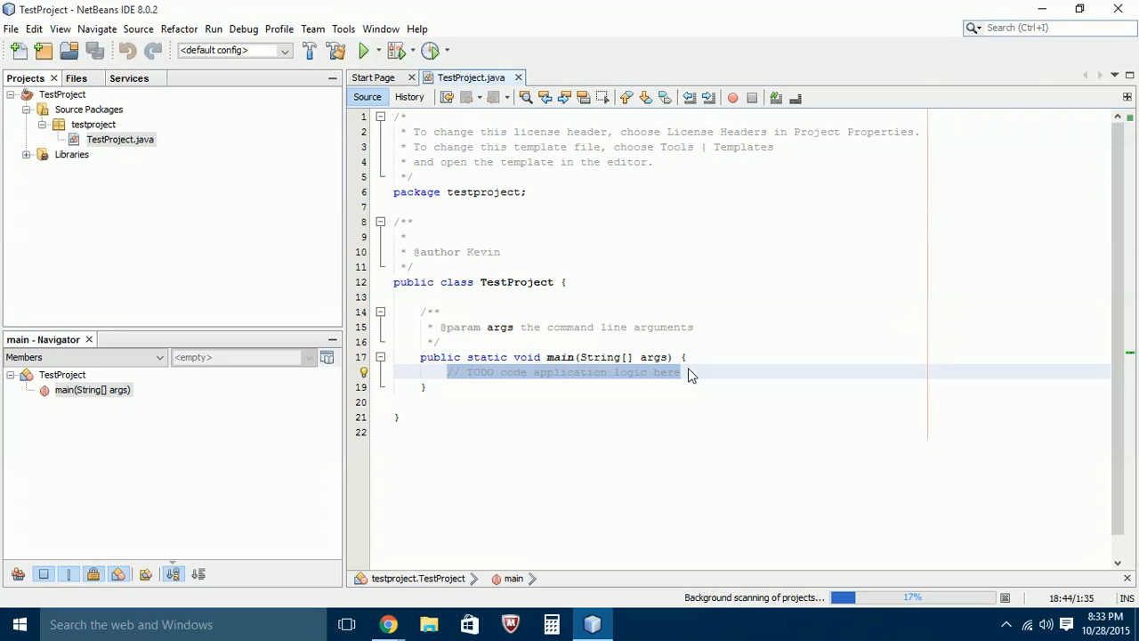
type("System.o")
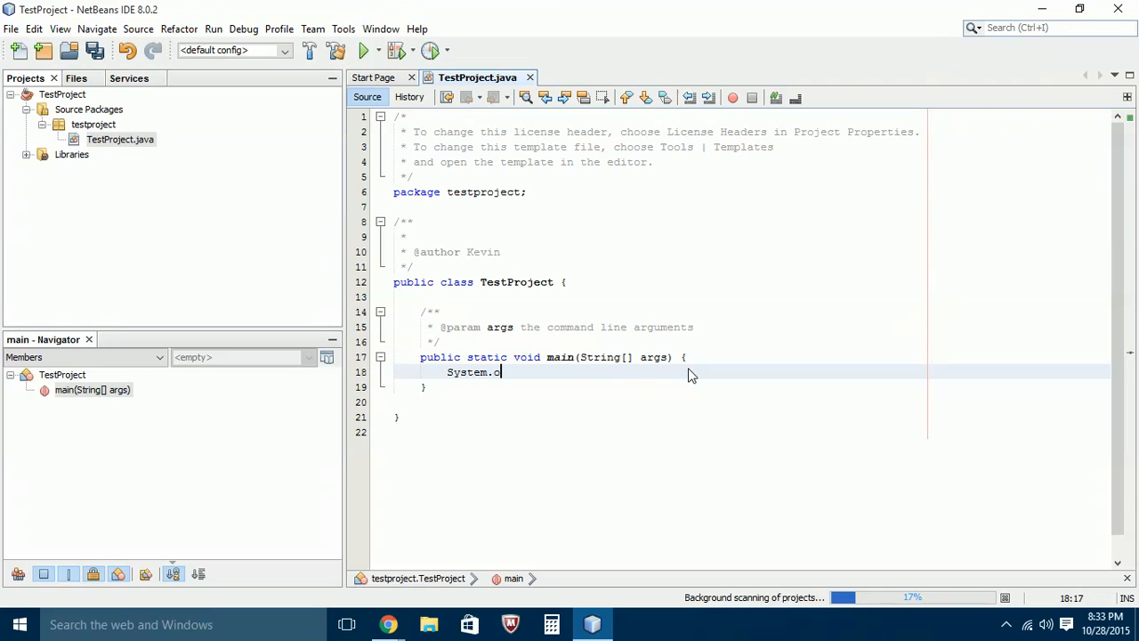
type("ut.println(\"")
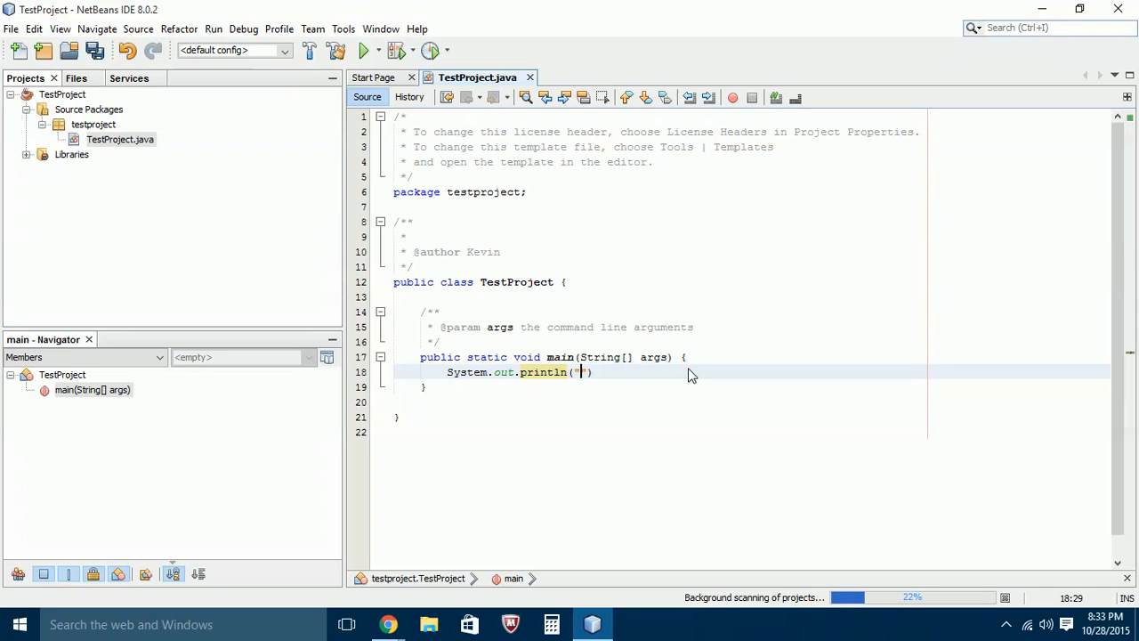
type("It Worked!!!!")
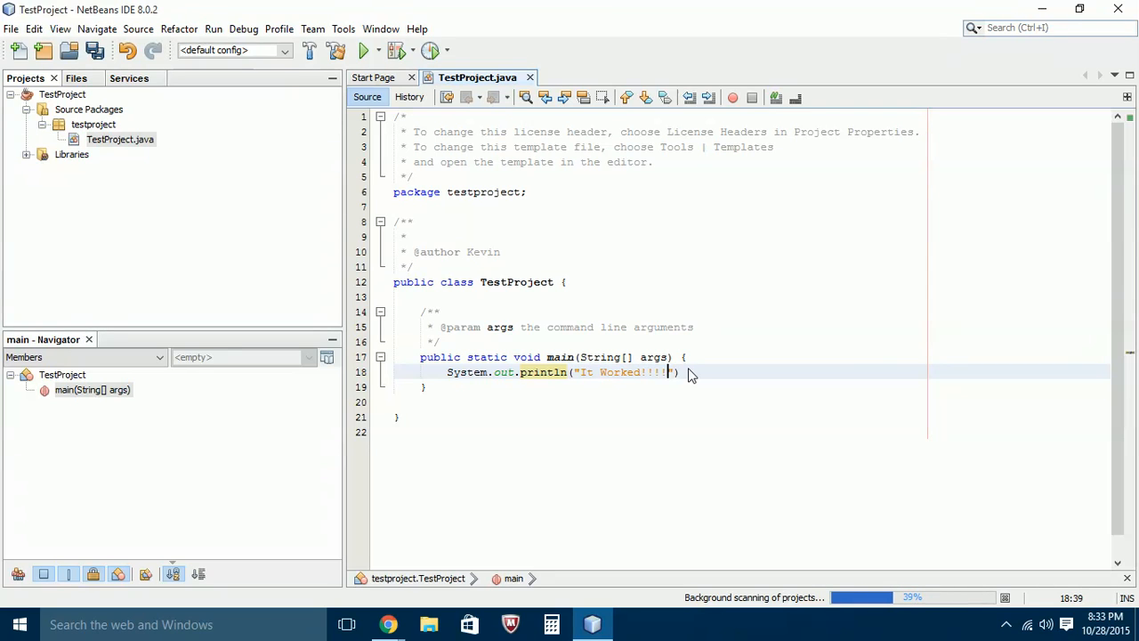
type("!\");")
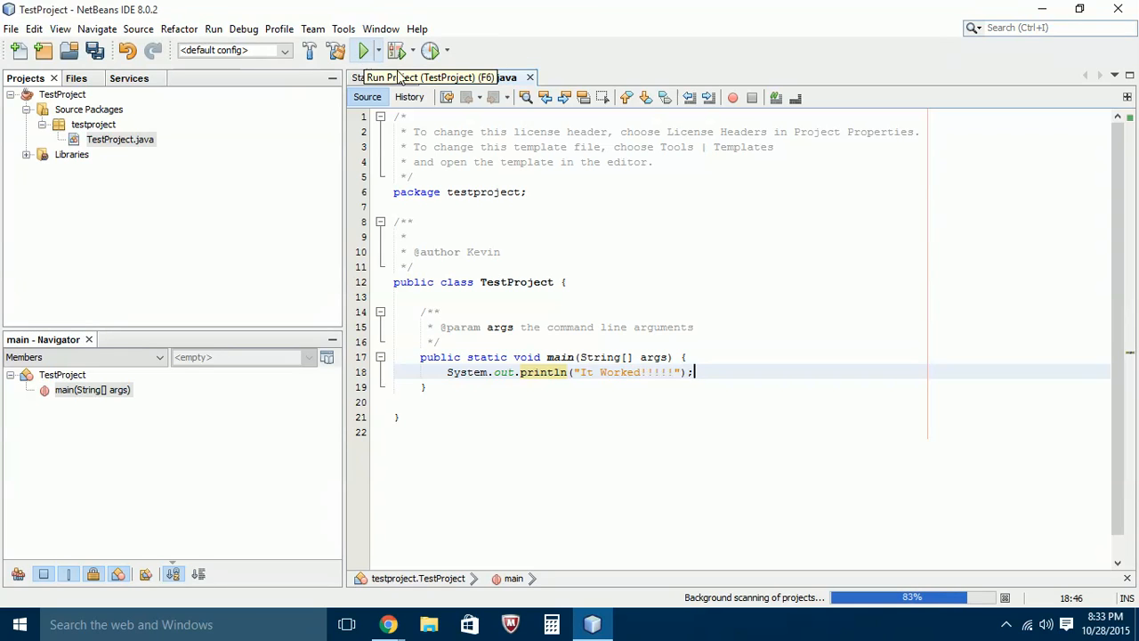
Run TestProject, closing the classpath scanning wait dialog and starting the run again.
left_click(364, 52)
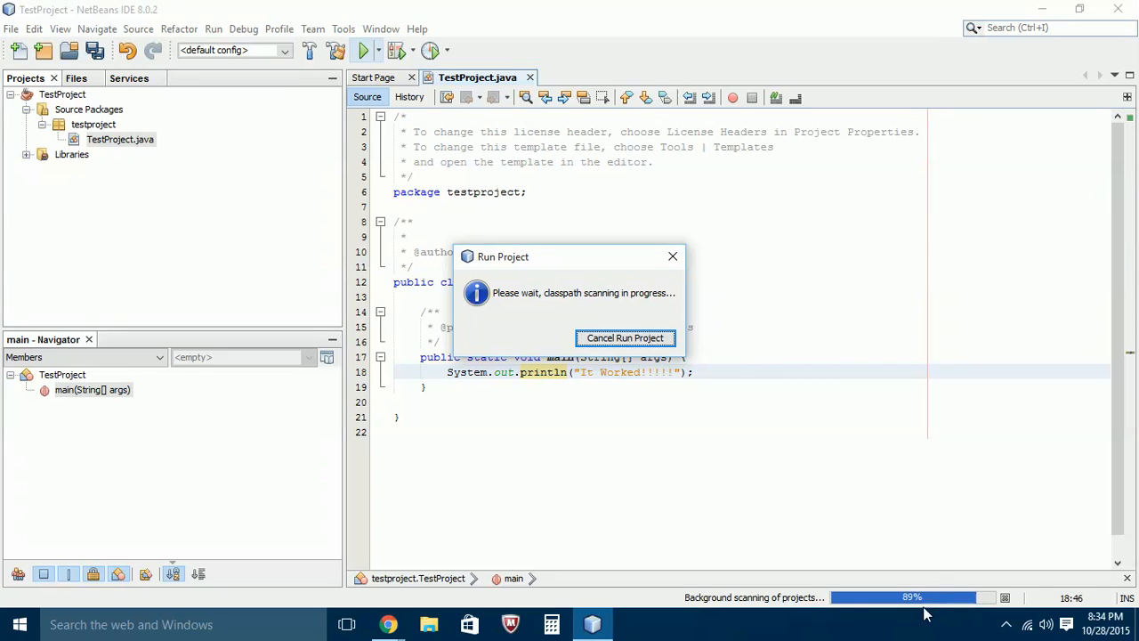
left_click(673, 259)
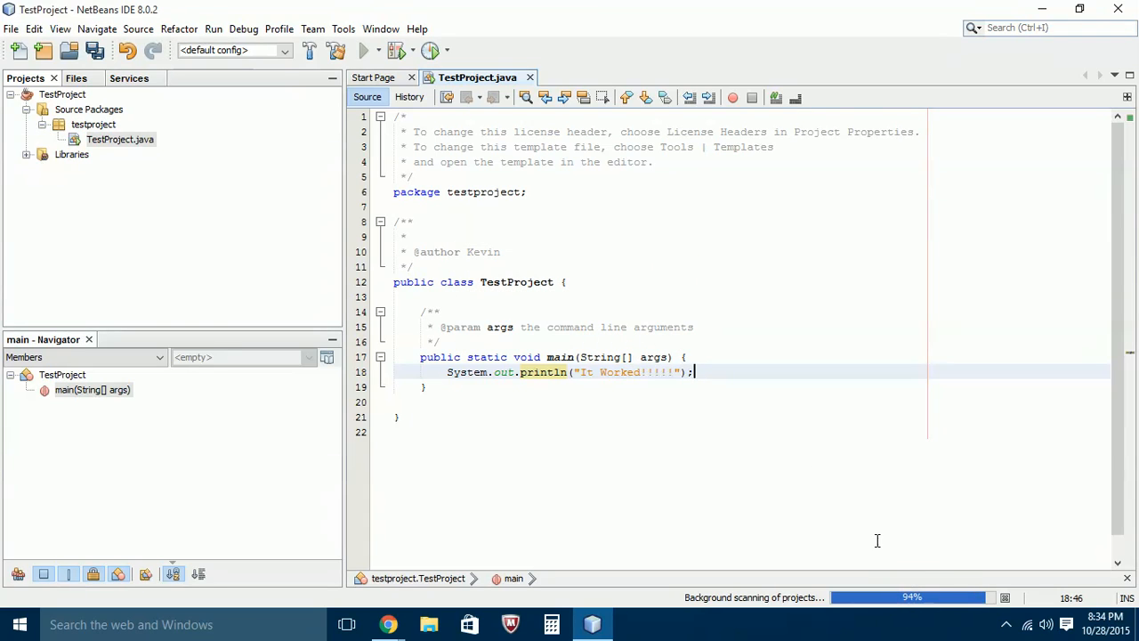
left_click(363, 49)
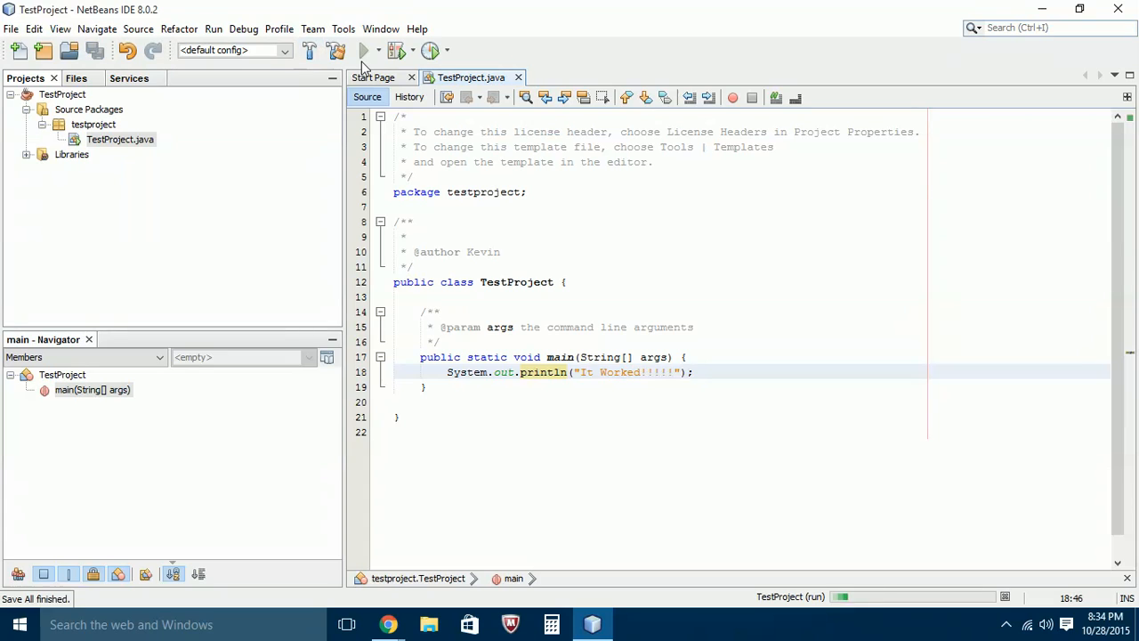